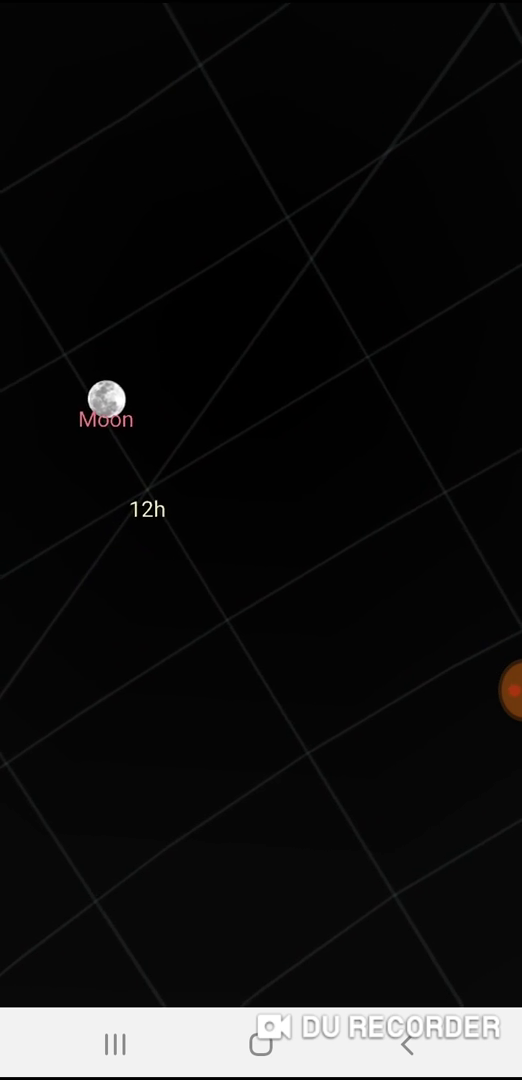
- Reveal the Sky Map action bar and layer toolbar over the Moon view, twice
left_click(261, 540)
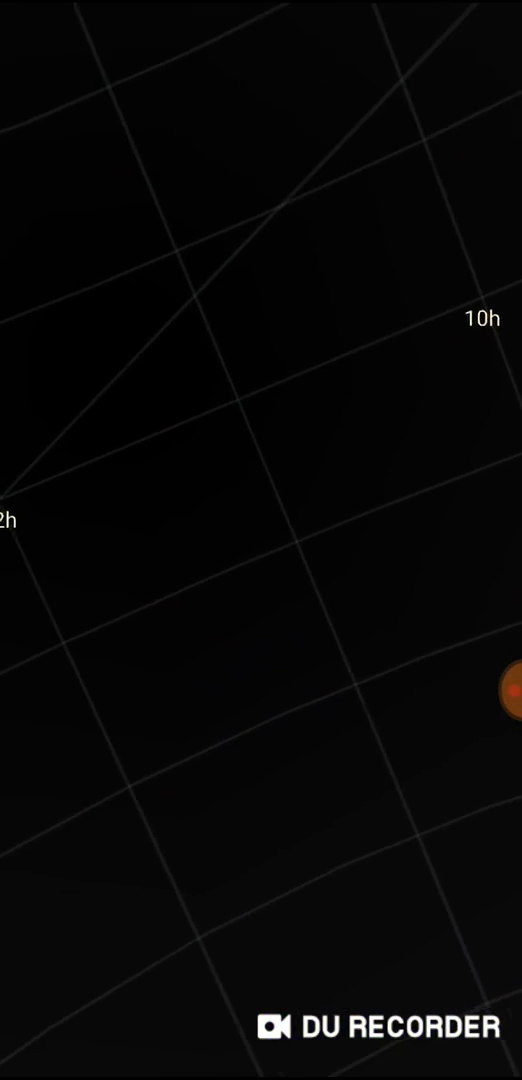
left_click(261, 540)
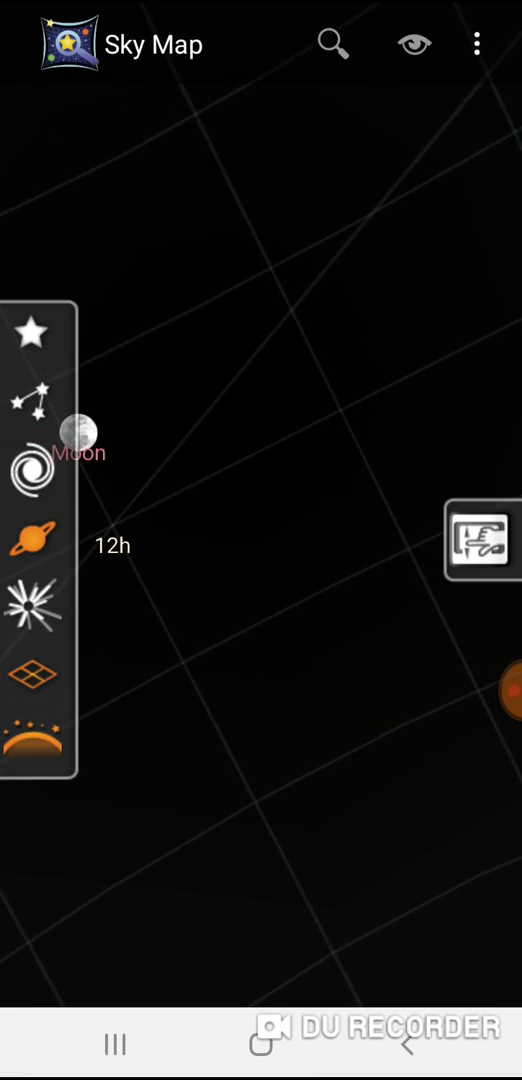
- Turn on constellation lines and names like Crater and Corvus, then restore the toolbars
left_click(30, 400)
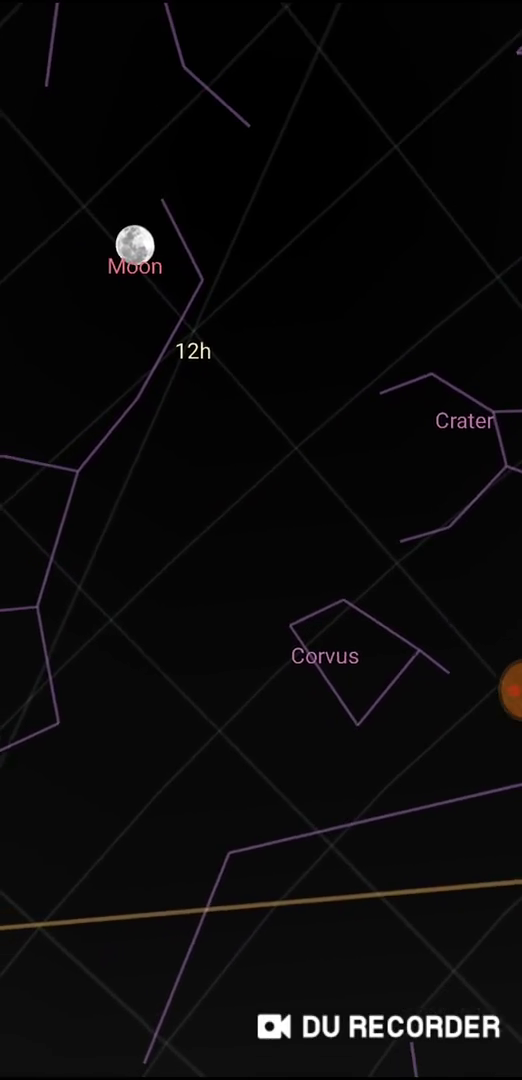
left_click(261, 540)
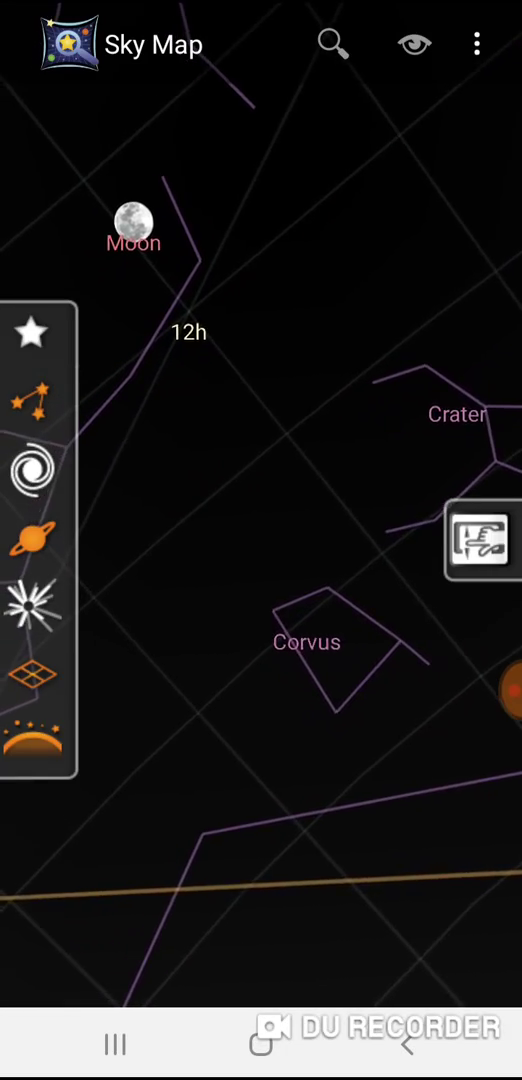
- Switch to the Planet X YouTube video via the recent apps overview
left_click(115, 1044)
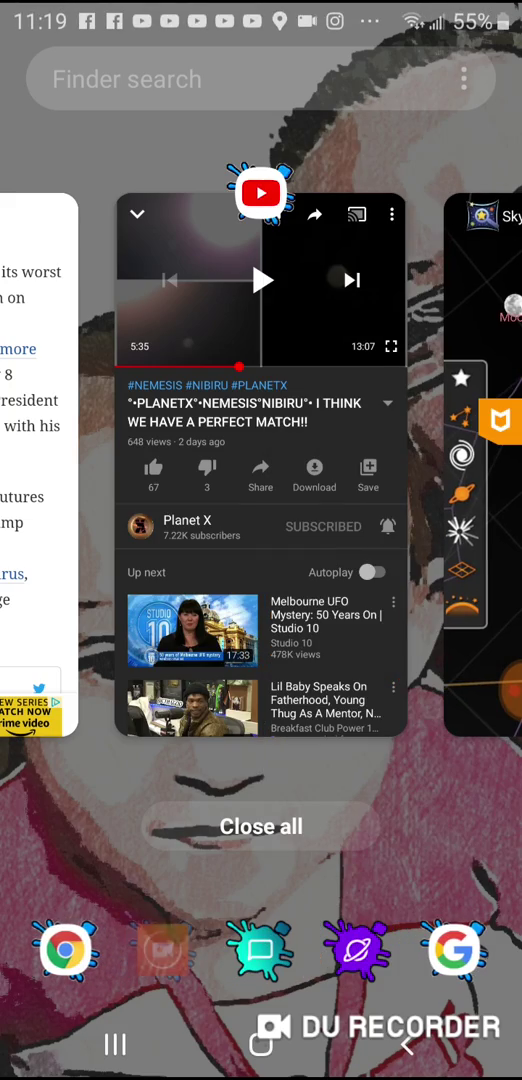
left_click(261, 450)
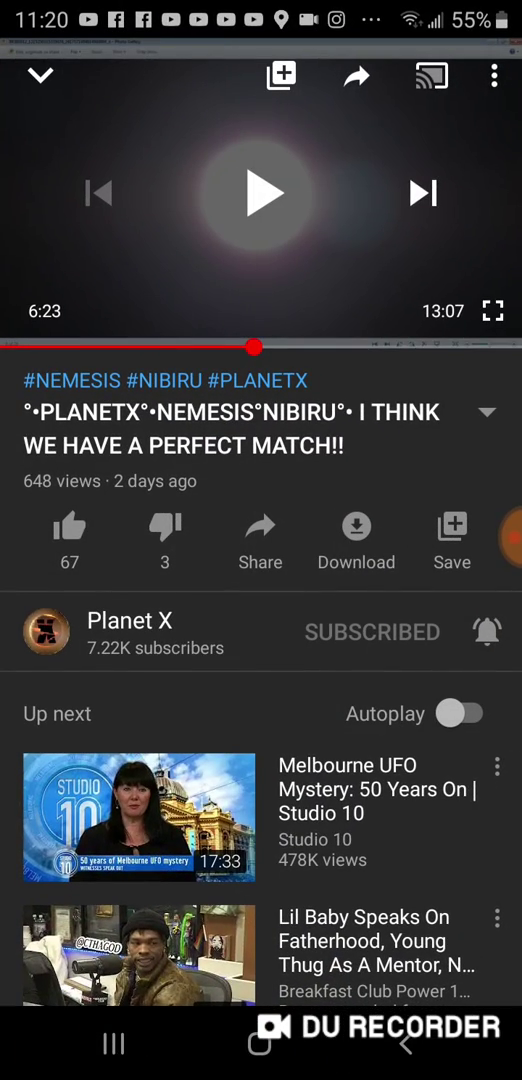
- Leave the Planet X video around 6:23 for the recent apps overview
left_click(113, 1043)
- Return to Sky Map's chart near Scorpius, Sagittarius, Mars and Jupiter
left_click(260, 460)
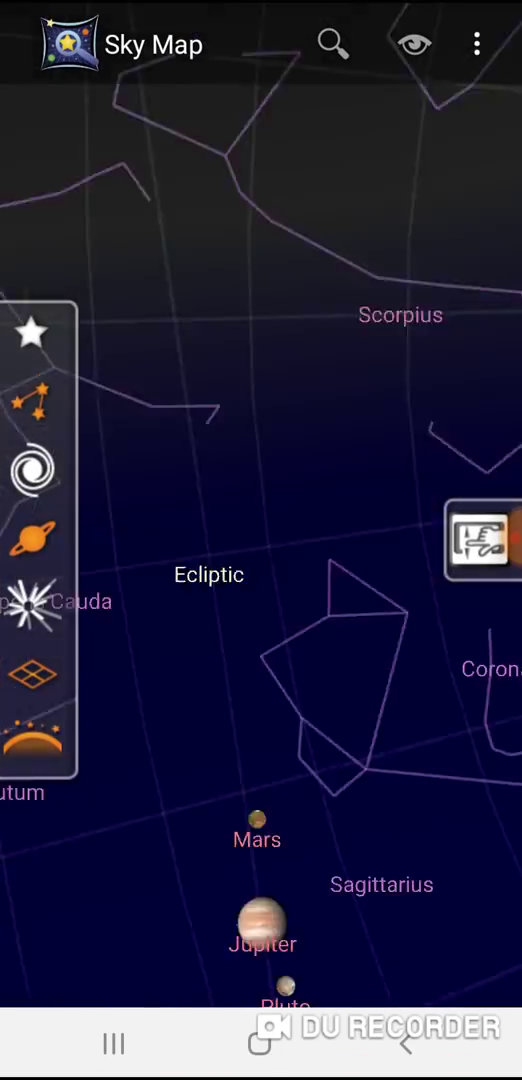